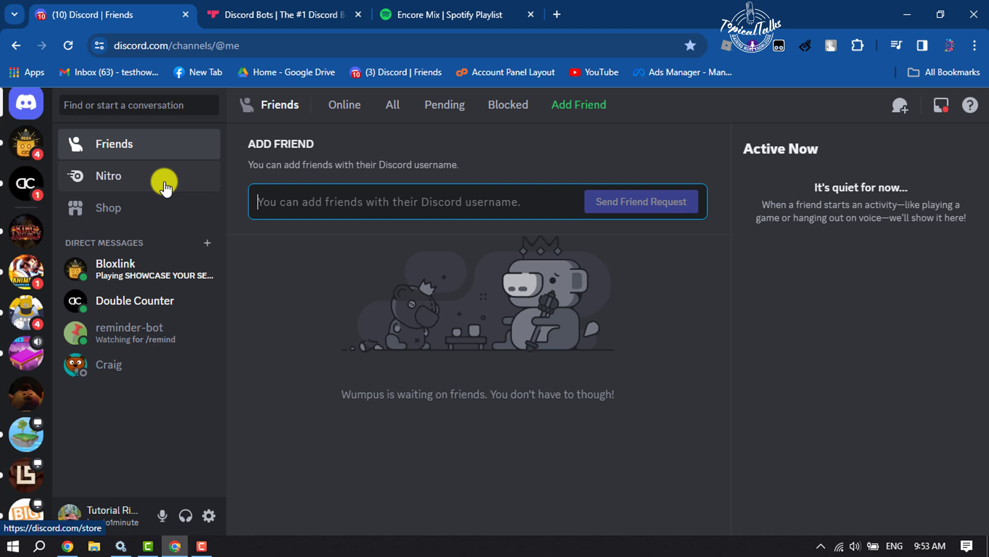
- Switch to the top.gg site and search it for "lofi radio"
scroll(21, 292, down, 5)
click(256, 7)
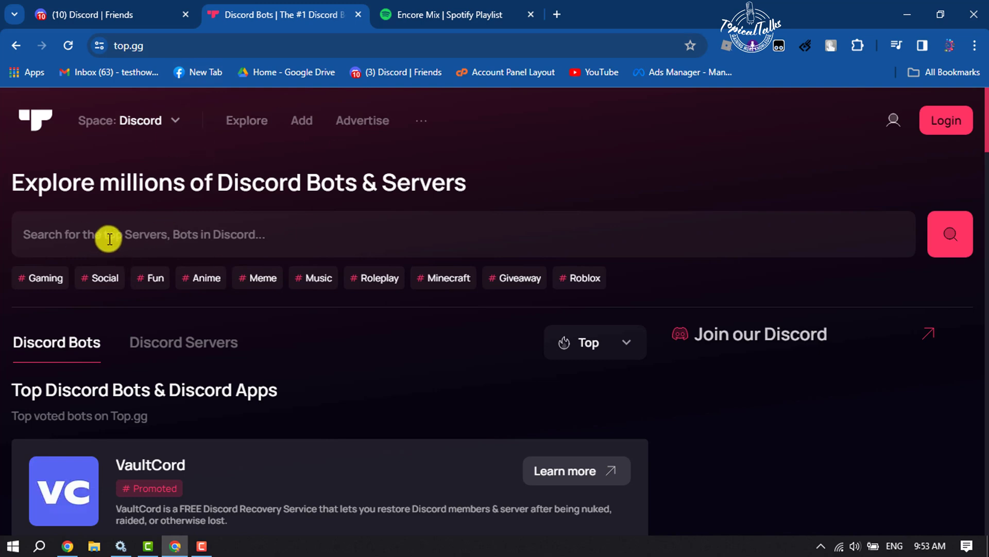
click(138, 235)
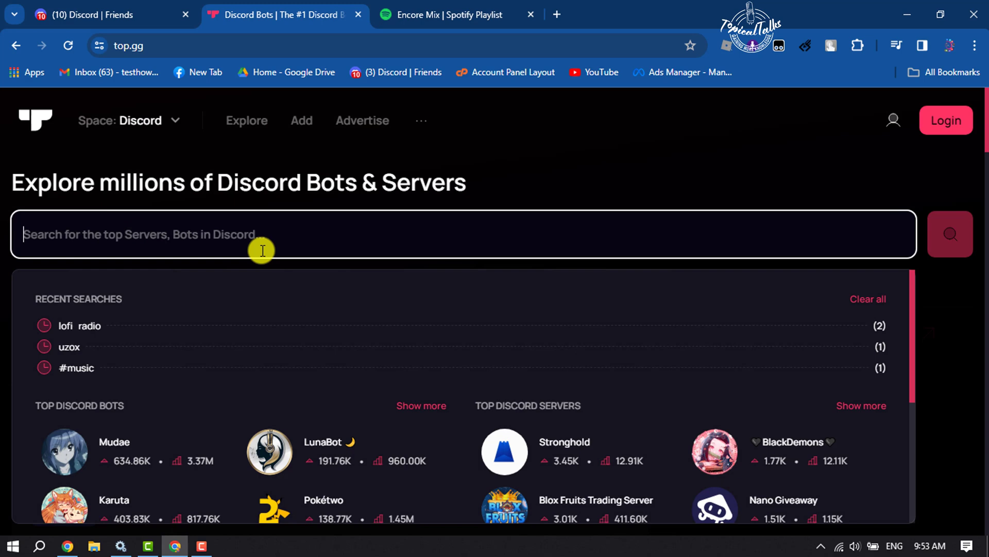
text(lofi)
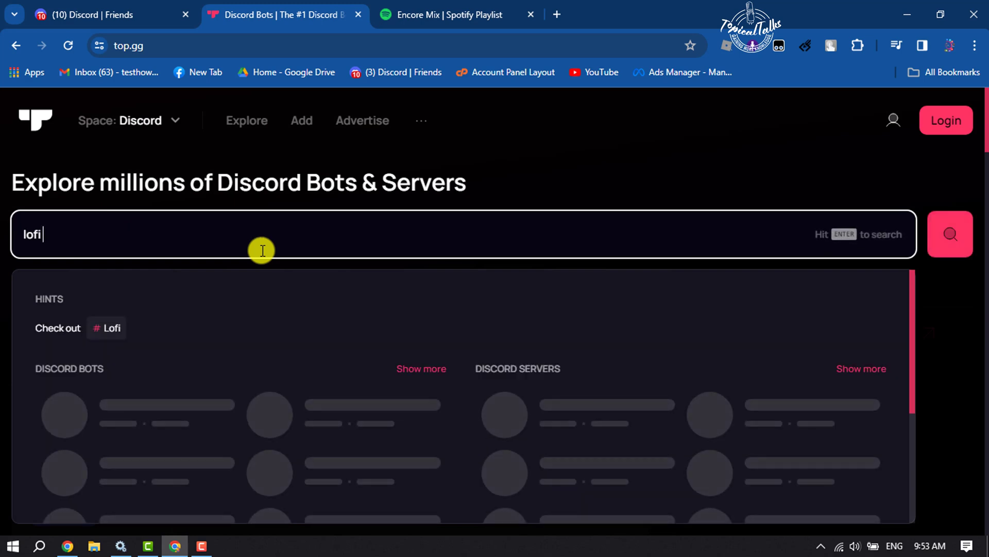
text( radio)
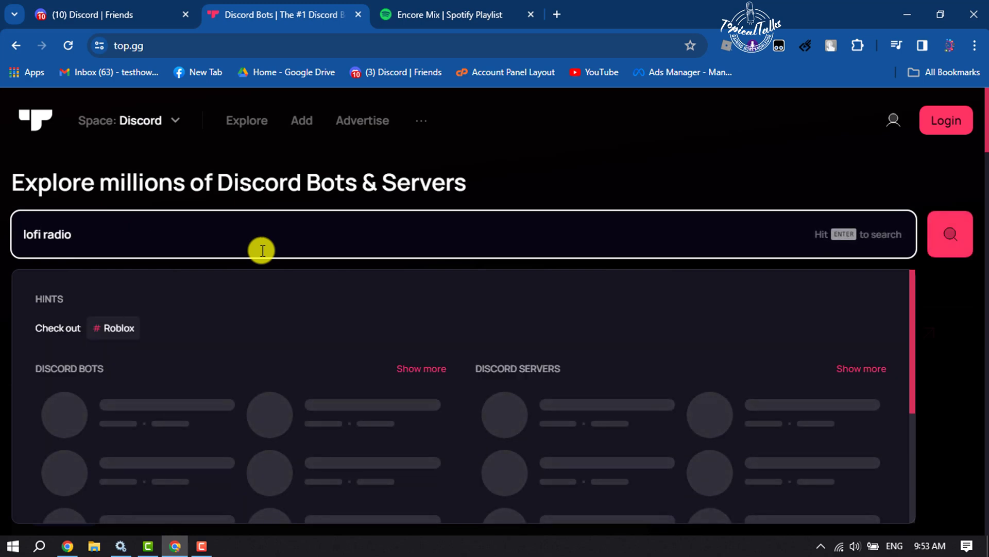
key(Return)
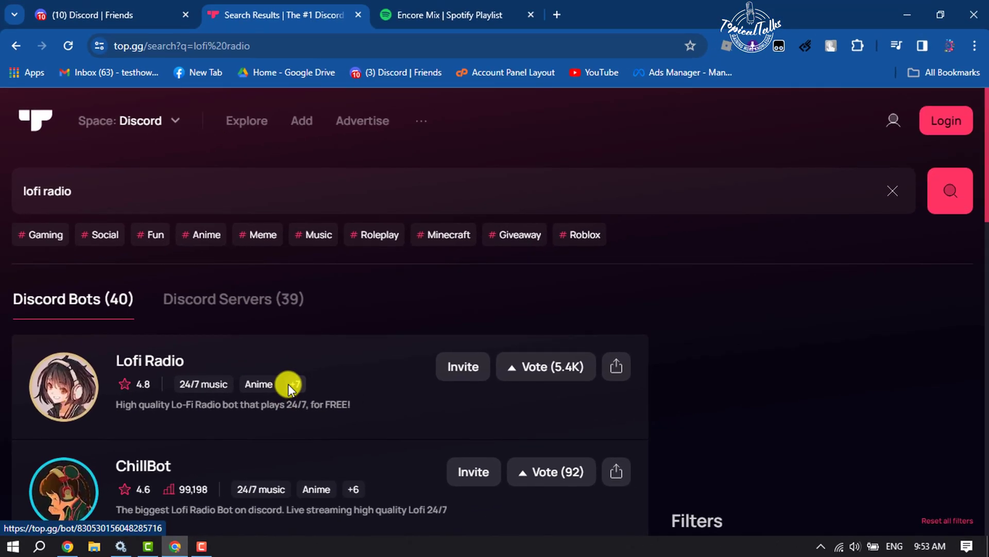
- Invite the Lofi Radio bot, choosing Online gaming as the server, and continue to its permissions
click(455, 367)
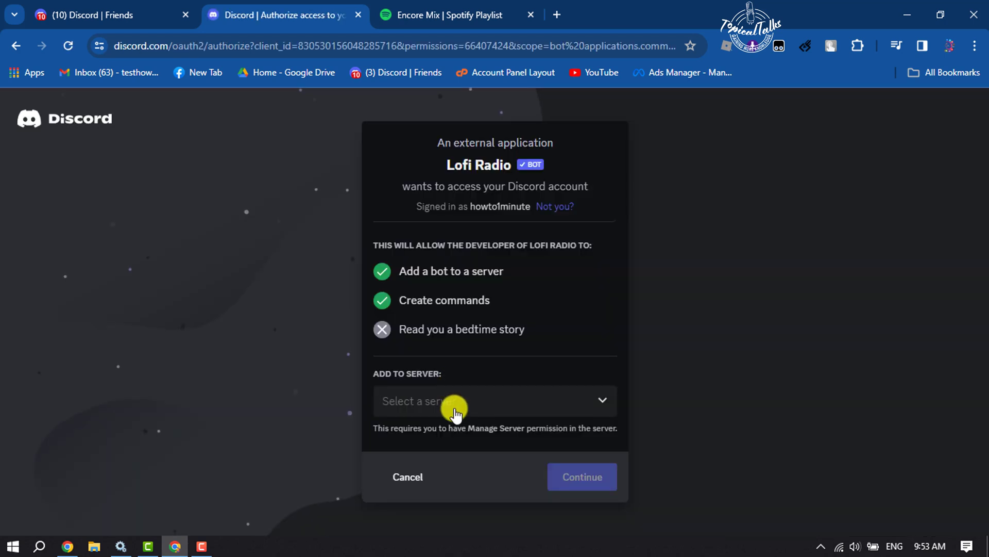
click(457, 406)
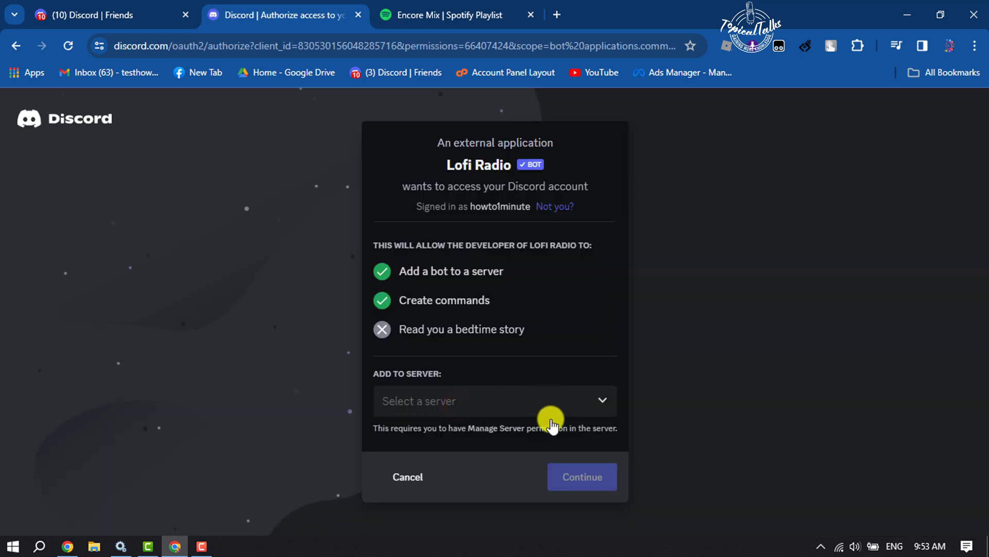
click(597, 403)
click(442, 336)
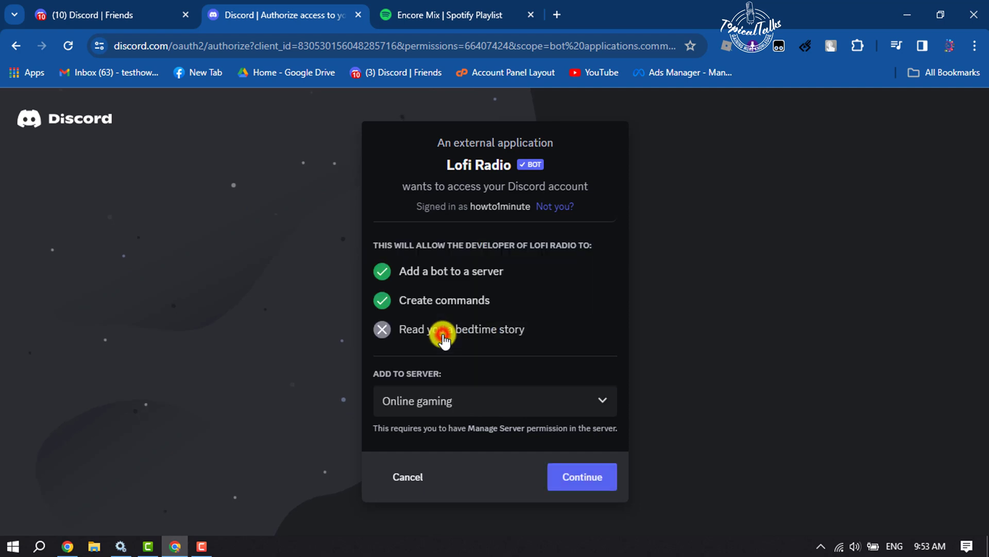
click(580, 484)
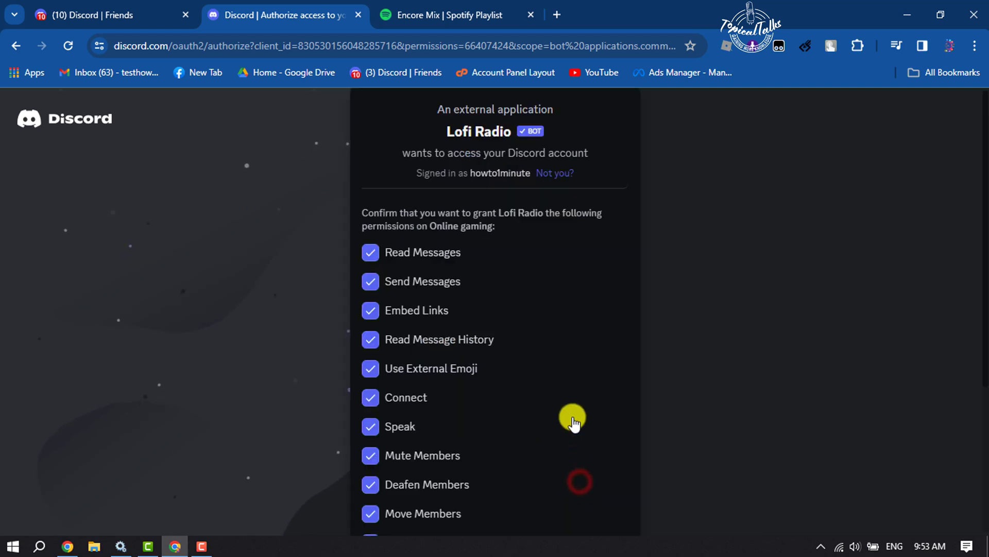
- Authorize Lofi Radio with all requested permissions and complete the human verification check
scroll(561, 392, down, 5)
click(589, 514)
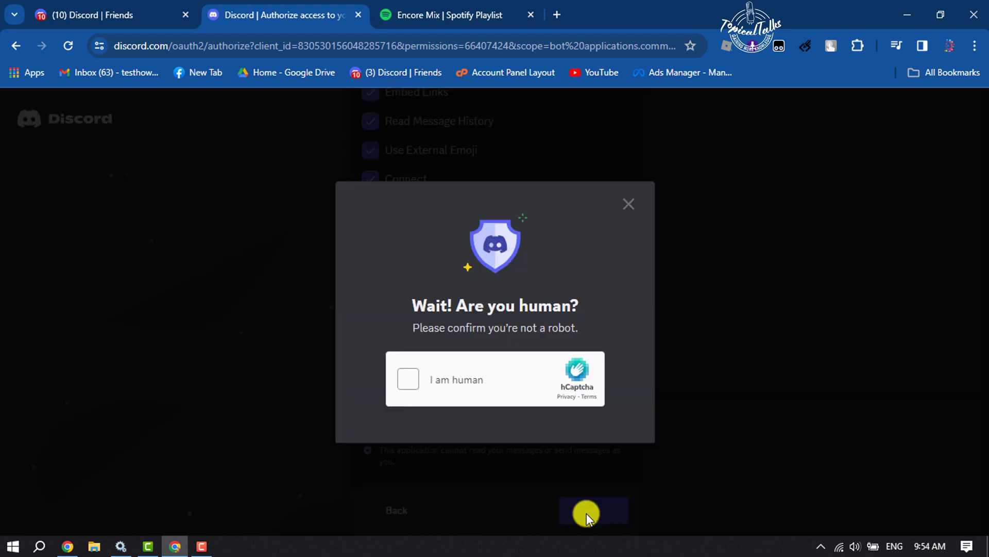
click(411, 386)
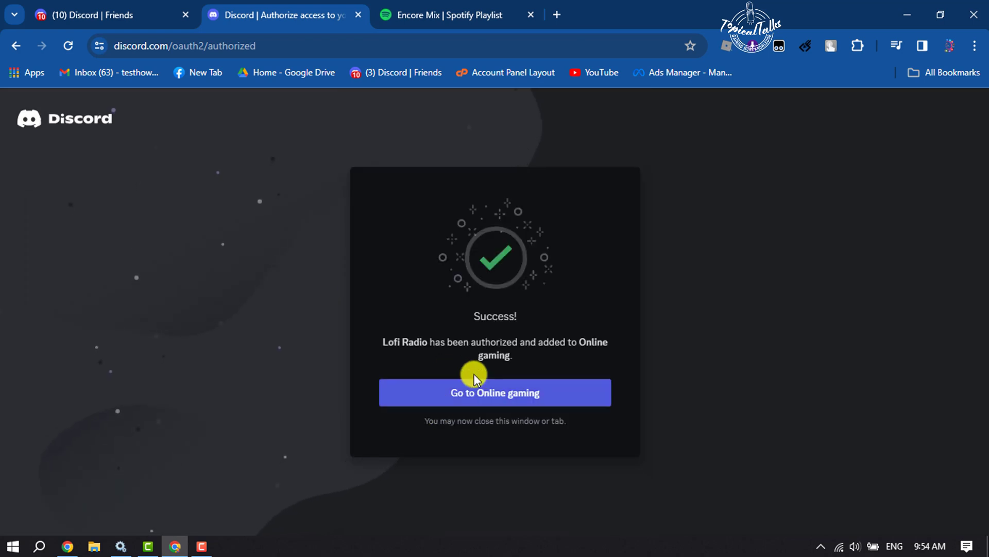
- Return to Discord, open the Online gaming server and run Lofi Radio's /help command in the general text channel
click(132, 8)
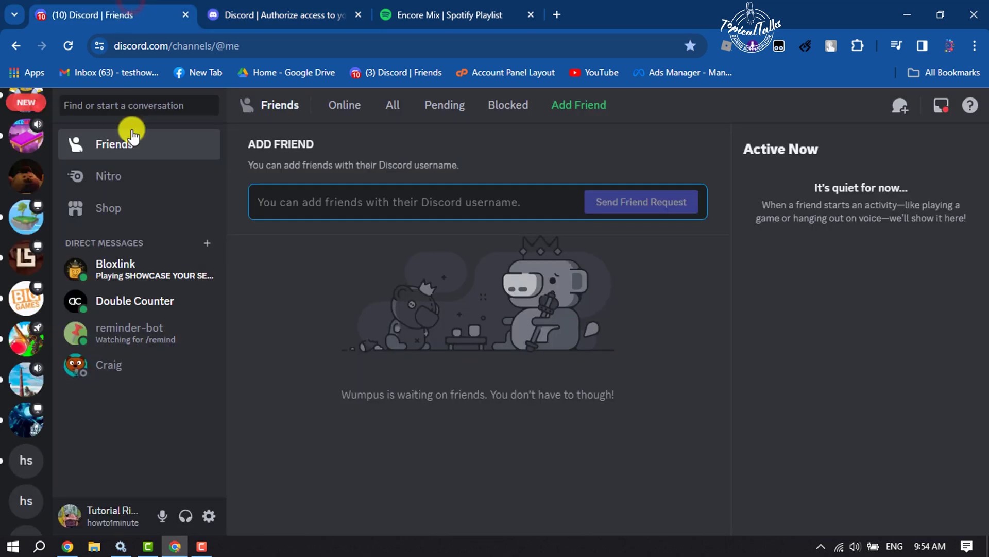
click(29, 393)
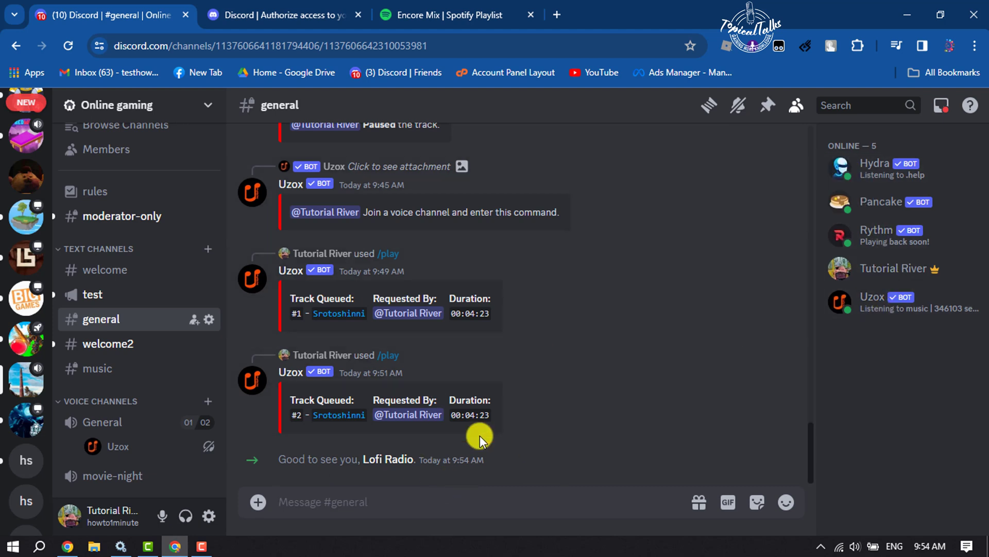
click(372, 507)
text(/help)
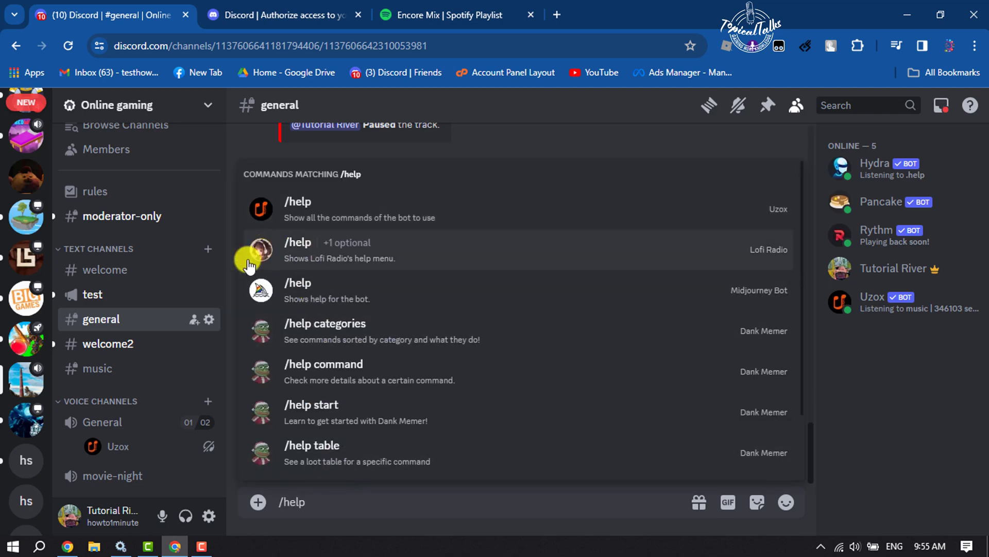
click(316, 258)
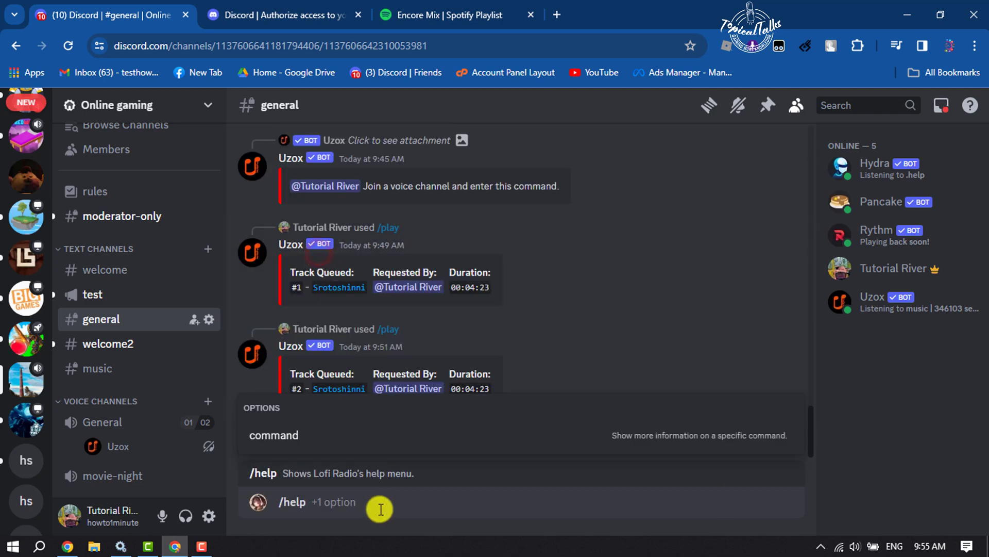
key(Return)
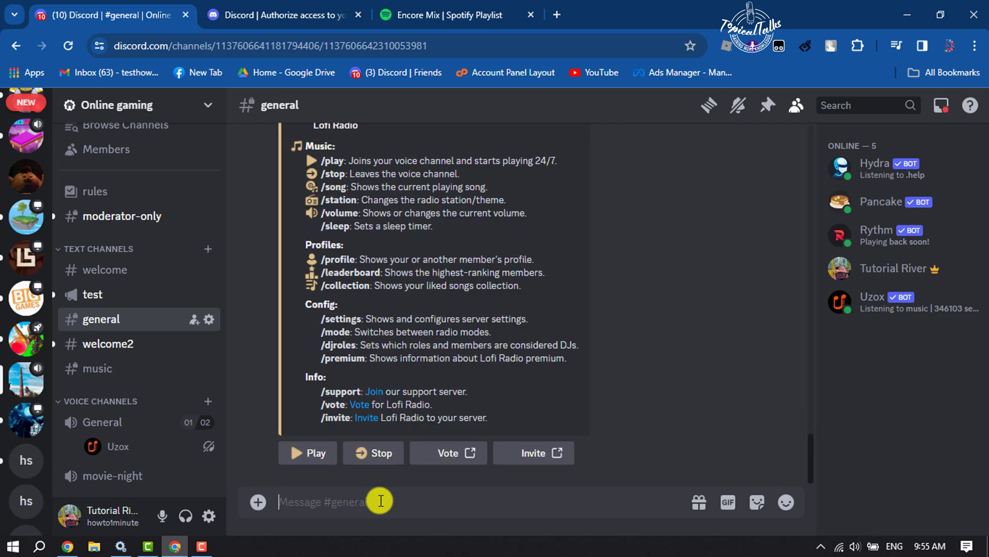
- Review the /play entry in Lofi Radio's help menu and join the General voice channel
scroll(417, 322, up, 2)
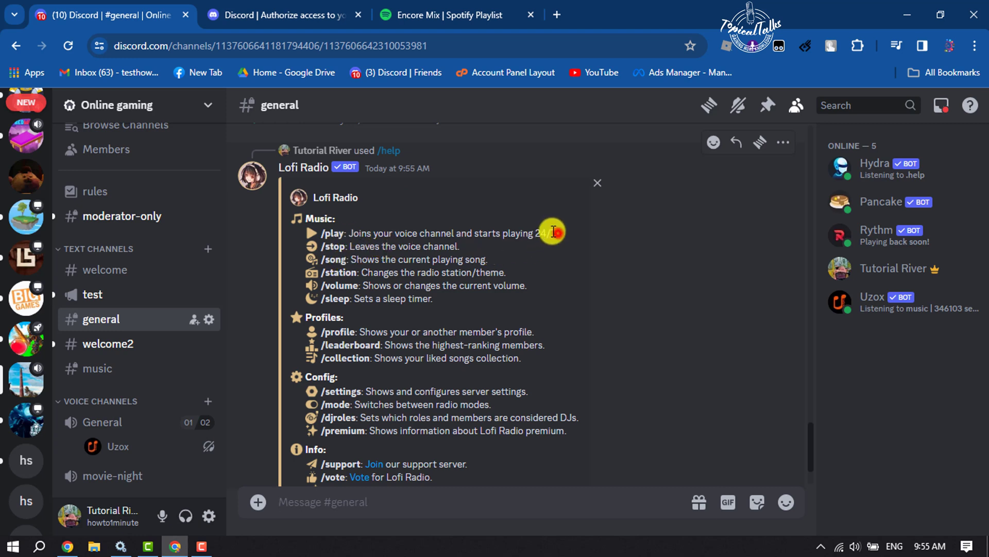
drag(558, 234, 529, 235)
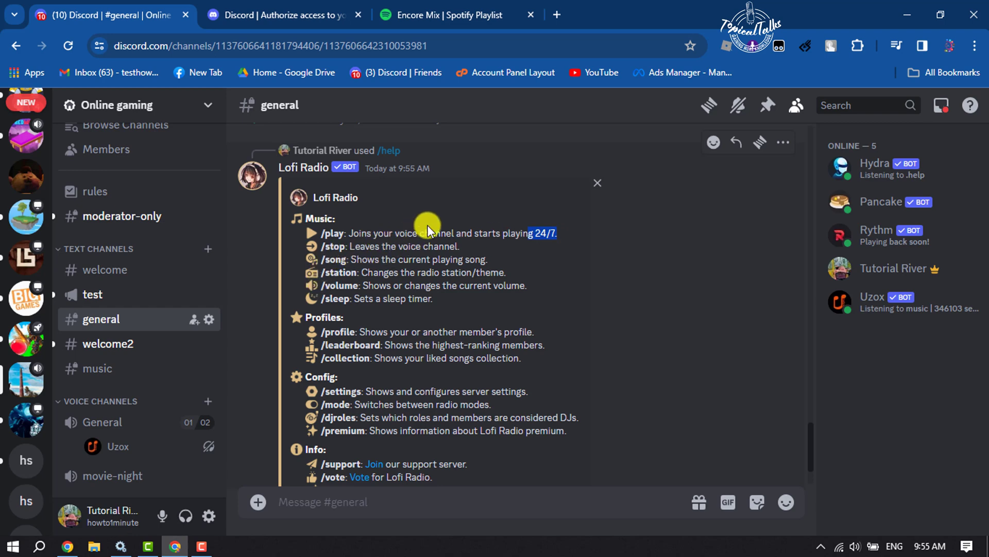
click(353, 229)
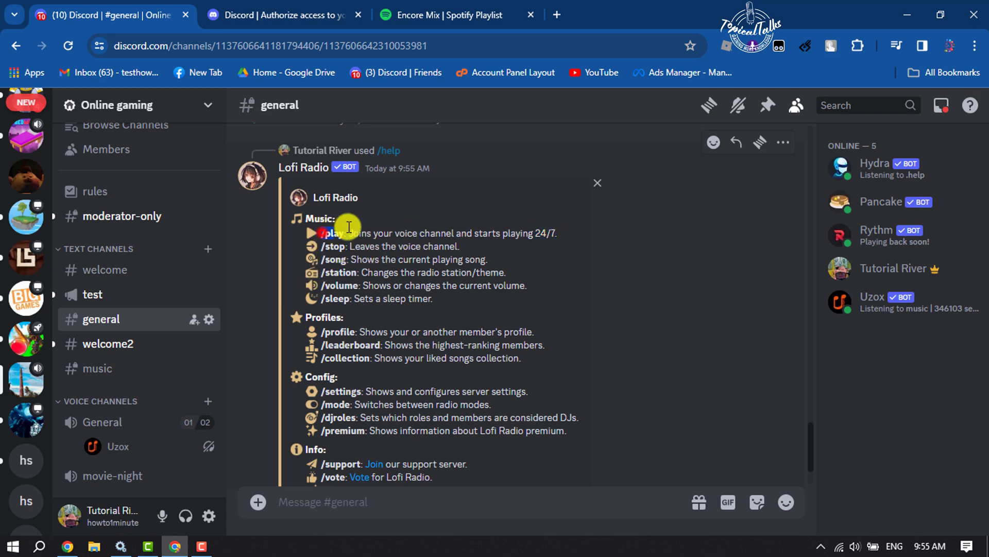
scroll(354, 229, down, 2)
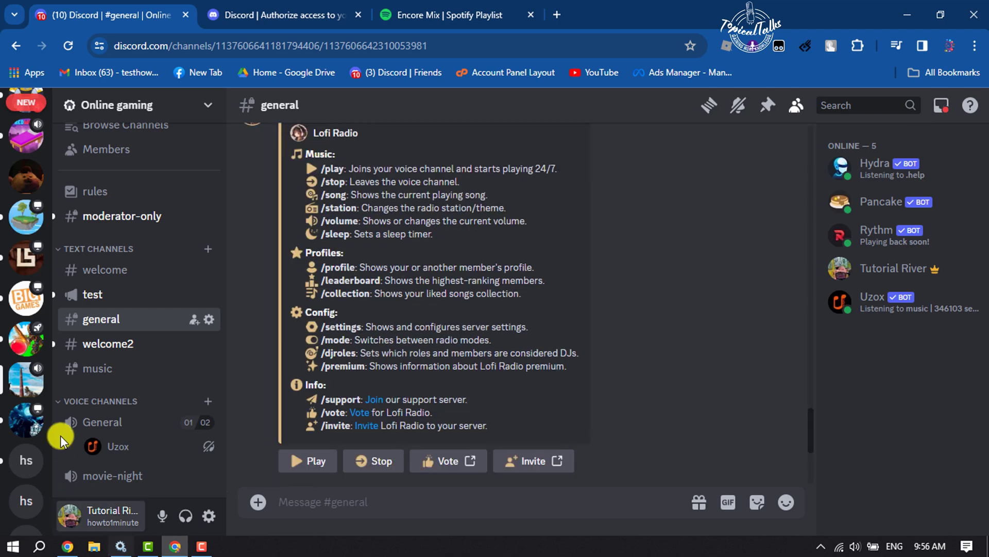
click(124, 427)
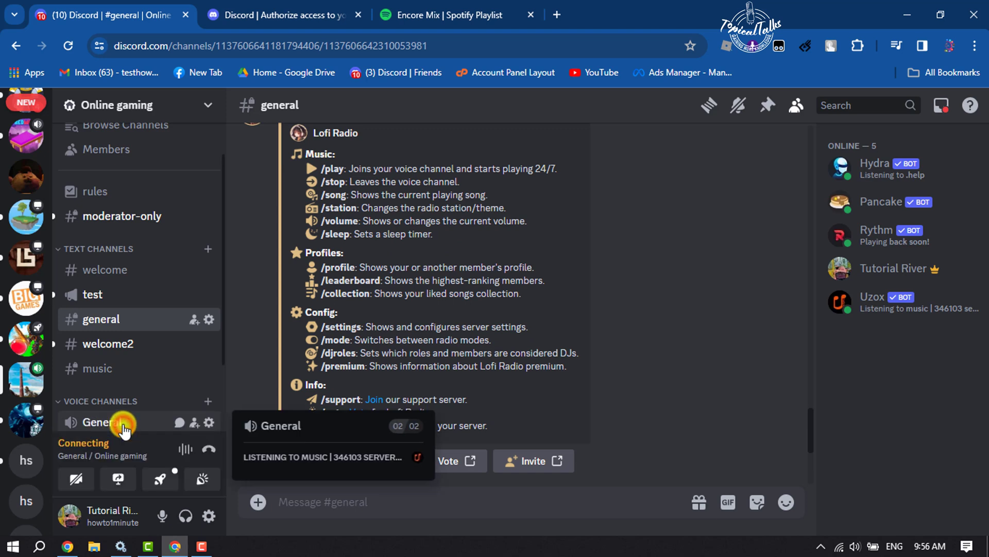
- Run Lofi Radio's /play command in the general text channel to bring the bot into the voice channel
click(321, 508)
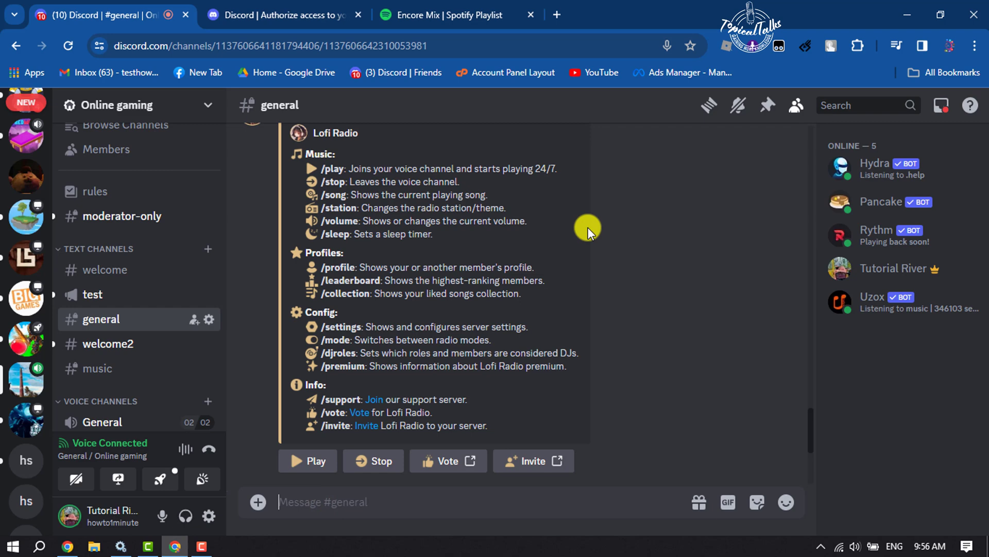
text(/)
key(BackSpace)
text(/play)
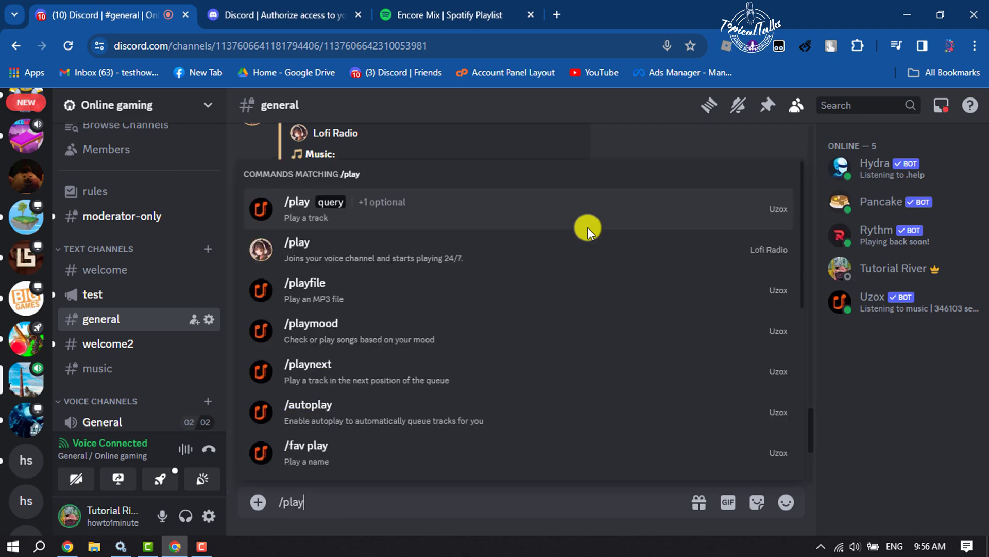
click(305, 252)
key(Return)
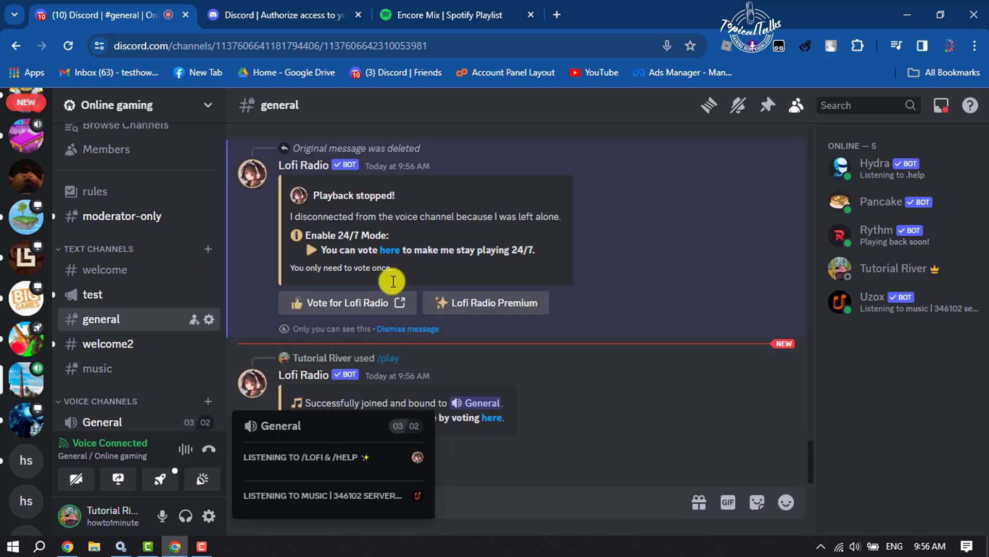
- Lower Lofi Radio's user volume in the General voice channel to a little under half
mouse_move(183, 392)
scroll(133, 346, down, 2)
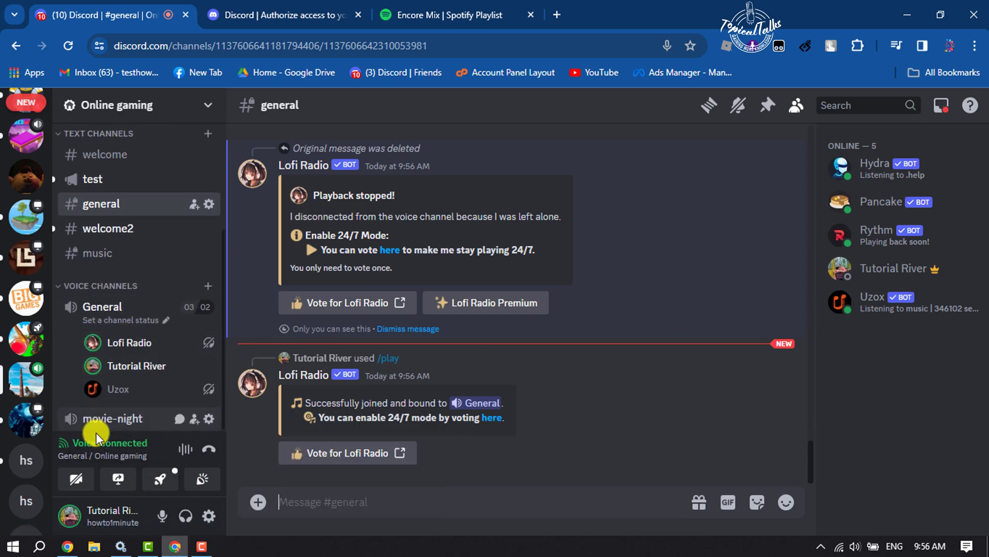
right_click(126, 348)
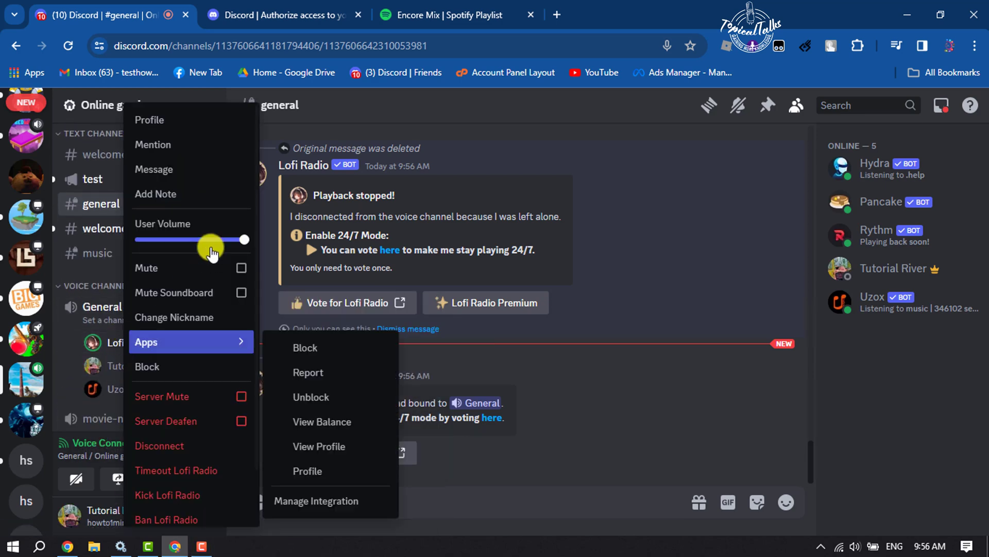
drag(239, 240, 177, 240)
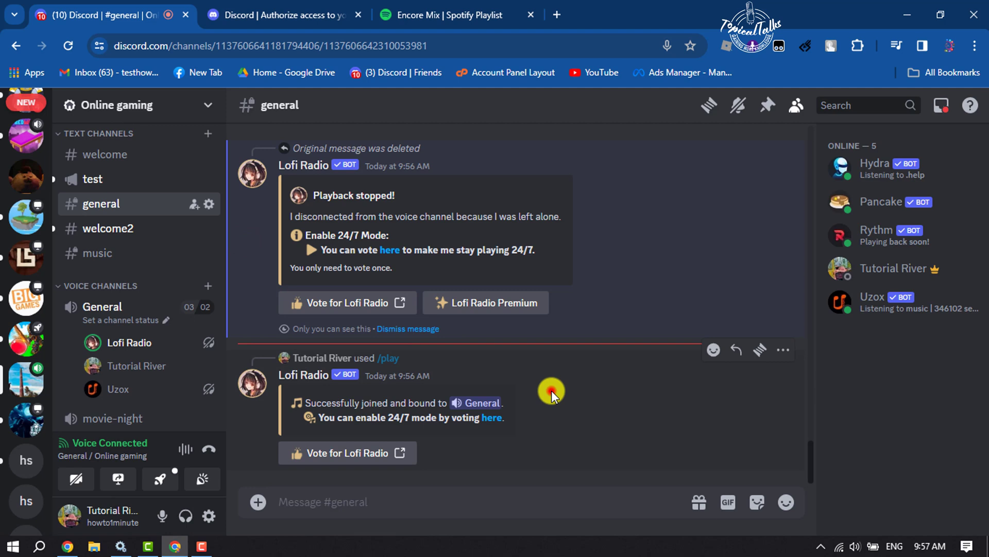
click(551, 391)
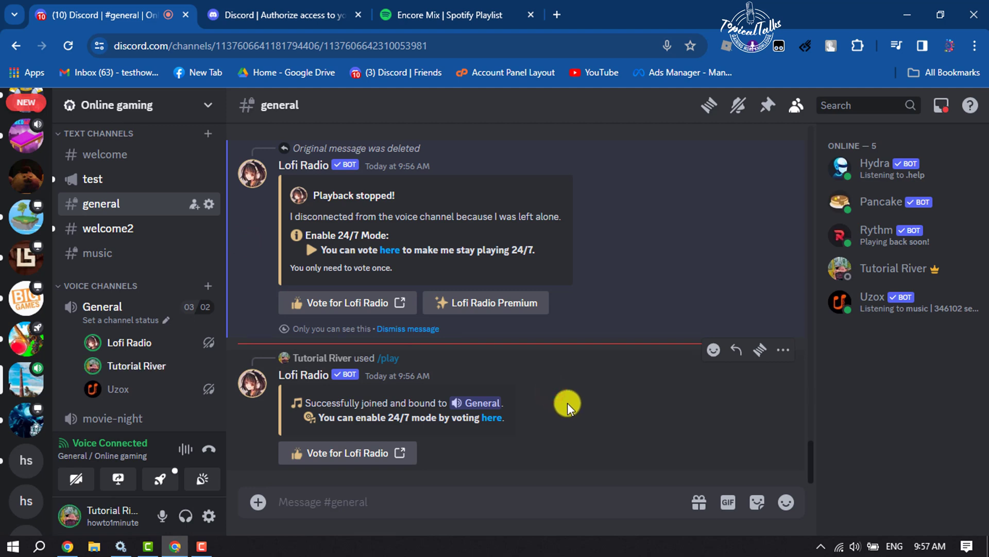
- Try to switch the radio mode by running Lofi Radio's /mode command in the general text channel
click(377, 498)
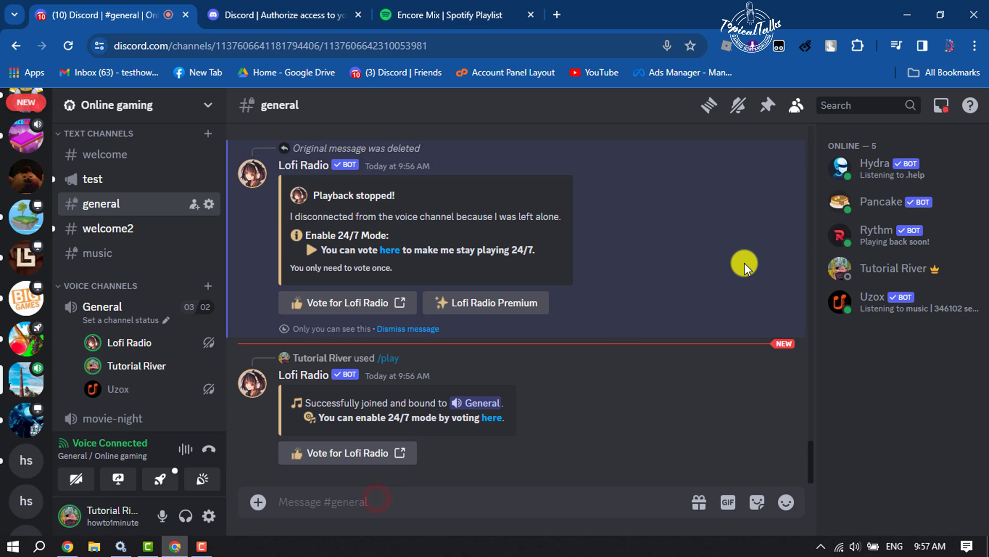
text(/mode)
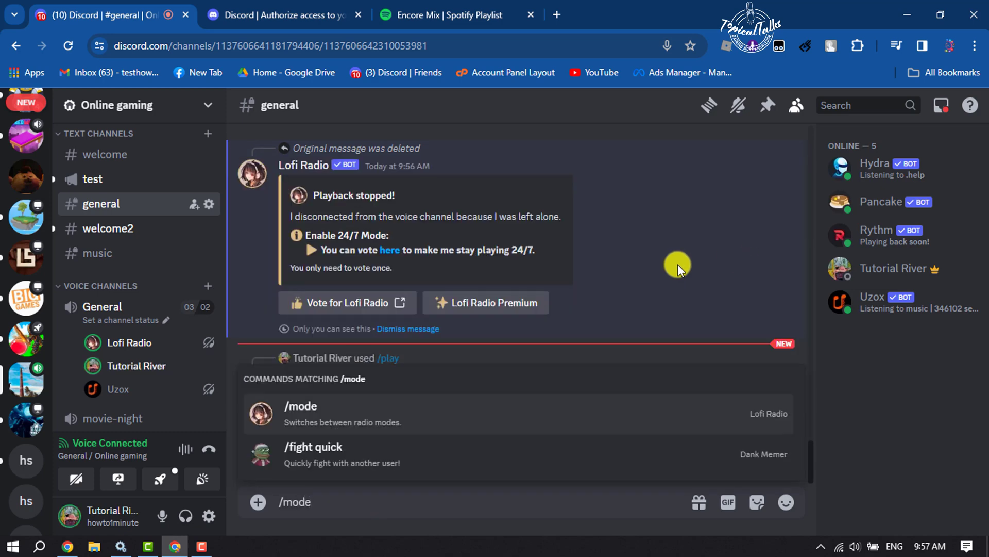
click(299, 409)
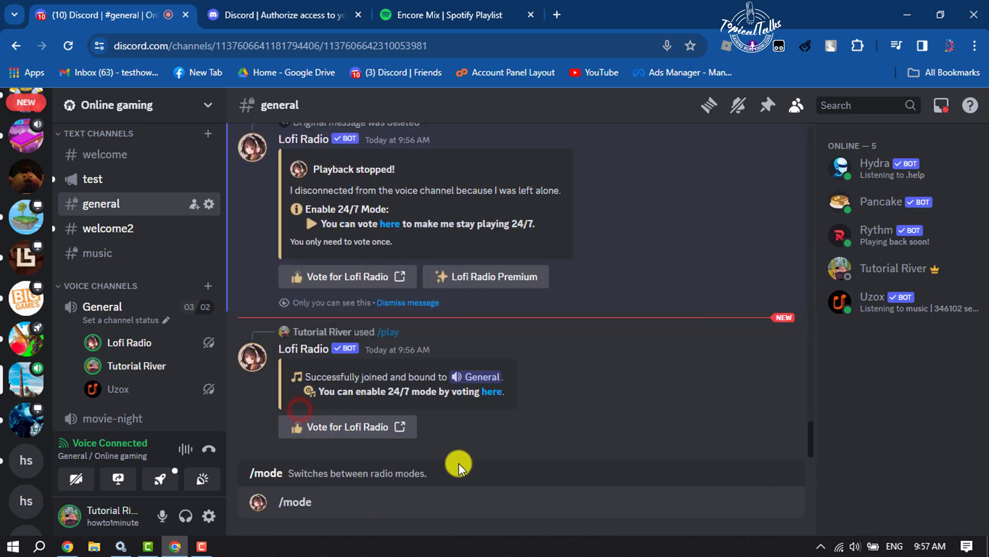
key(Return)
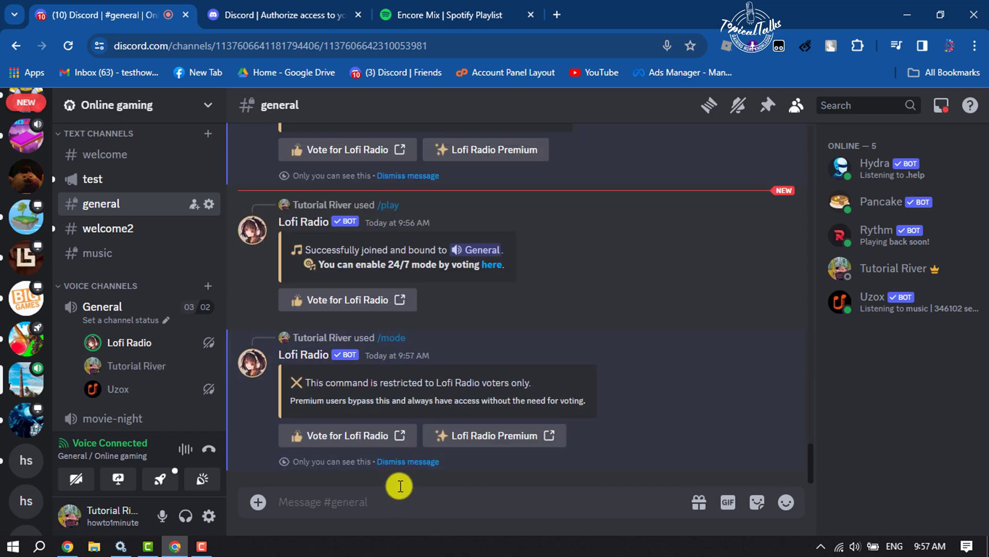
- Open the Lofi Radio voting page from the bot's reply to the /play command
scroll(398, 485, up, 3)
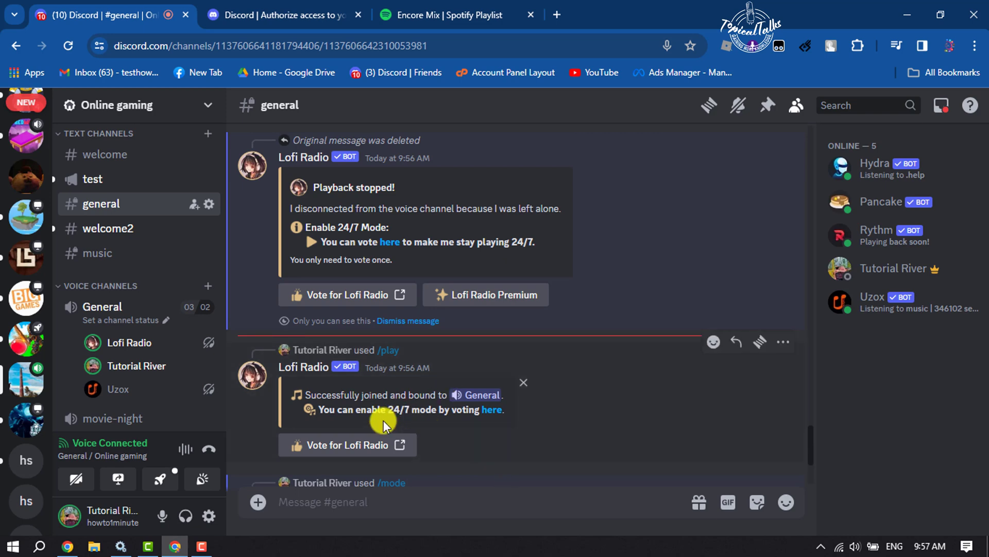
scroll(399, 415, down, 3)
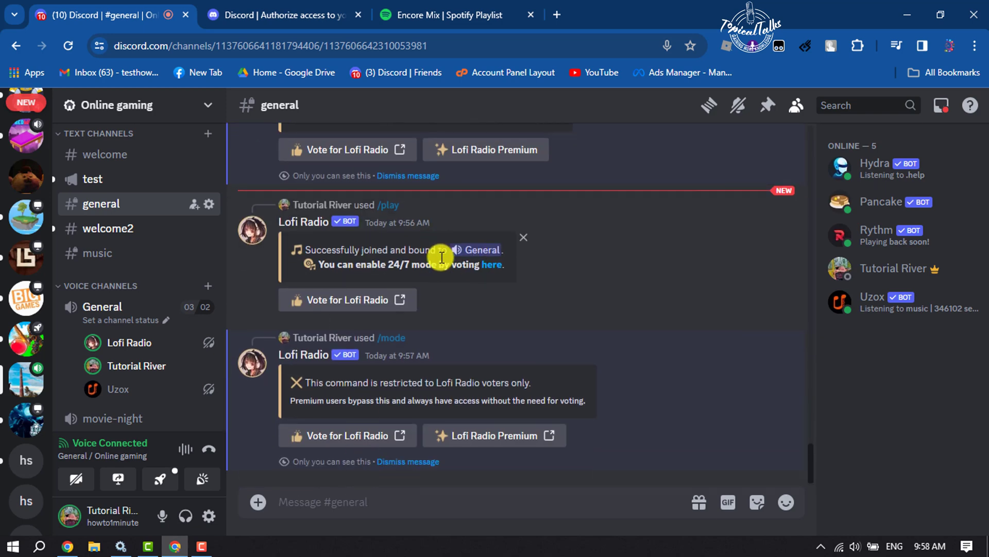
click(345, 304)
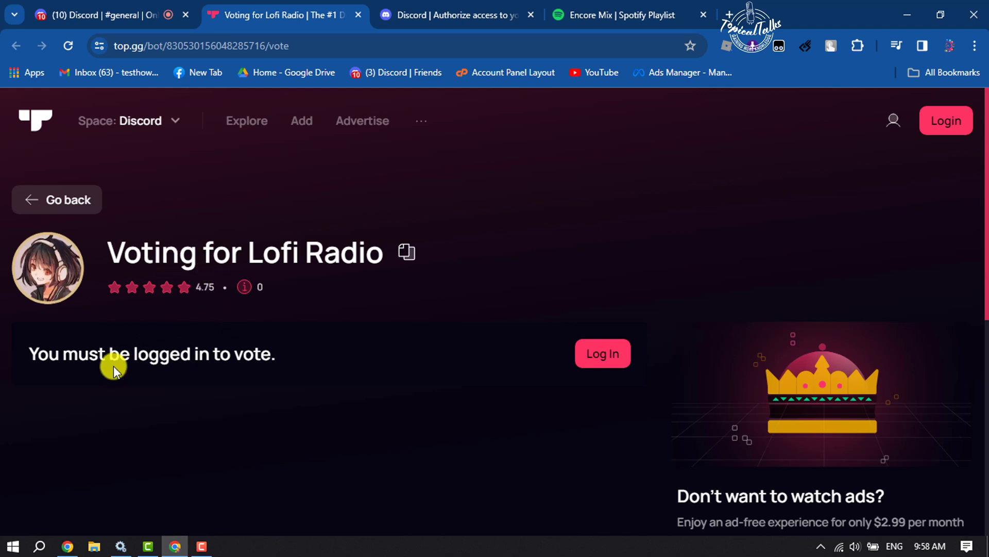
- Log in to Top.gg by authorizing its access to the Discord account, and cast a vote for Lofi Radio
click(614, 357)
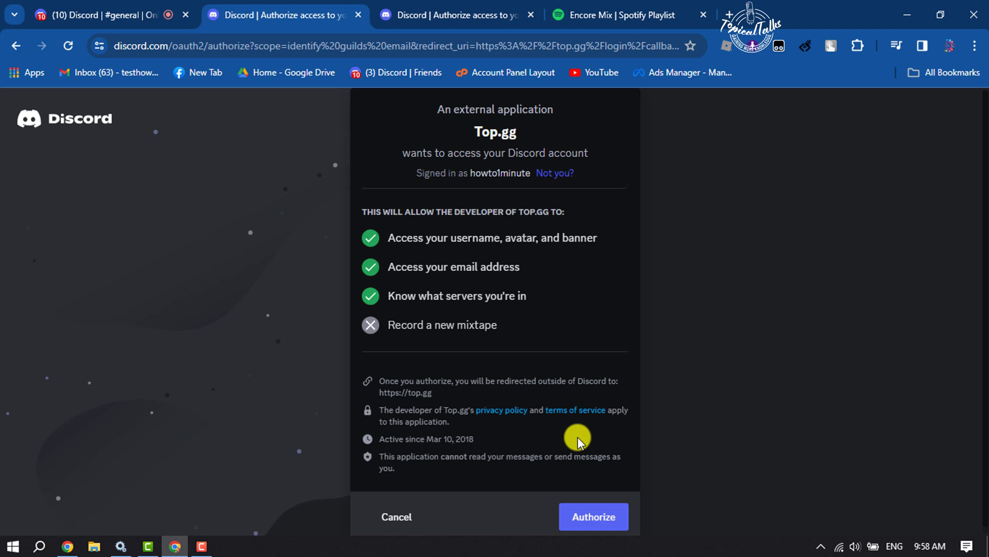
click(583, 525)
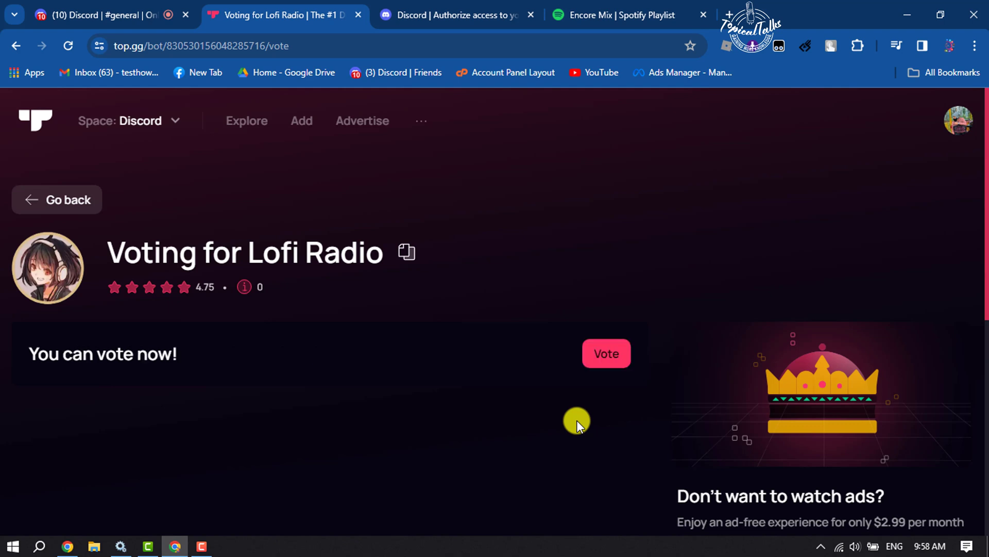
click(610, 361)
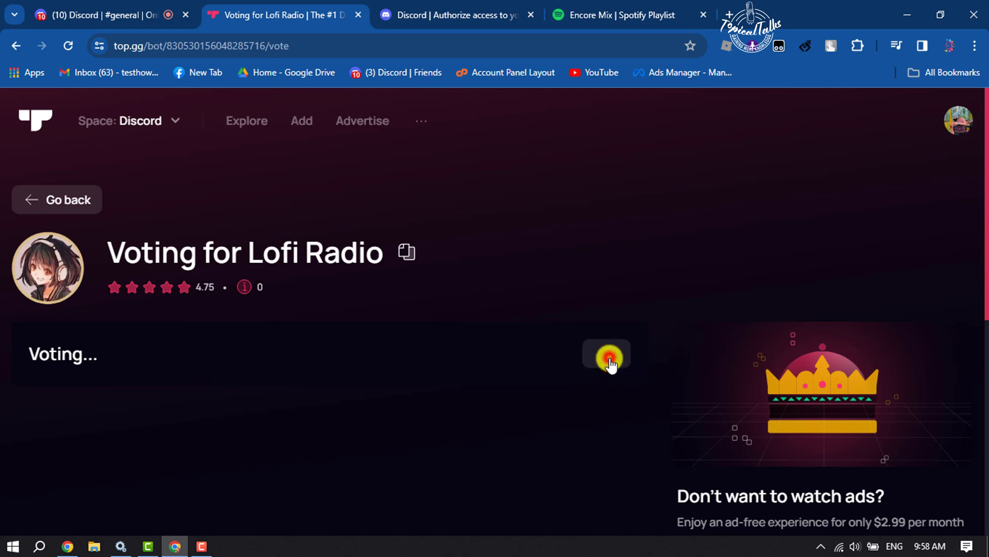
- Return to the Discord server's general text channel and run Lofi Radio's /mode command again
key(ctrl+1)
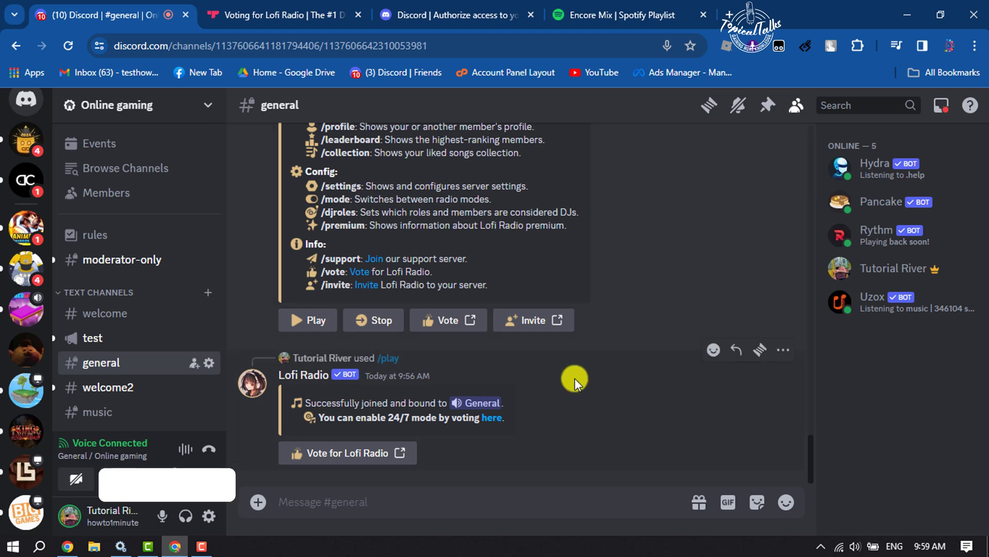
click(357, 508)
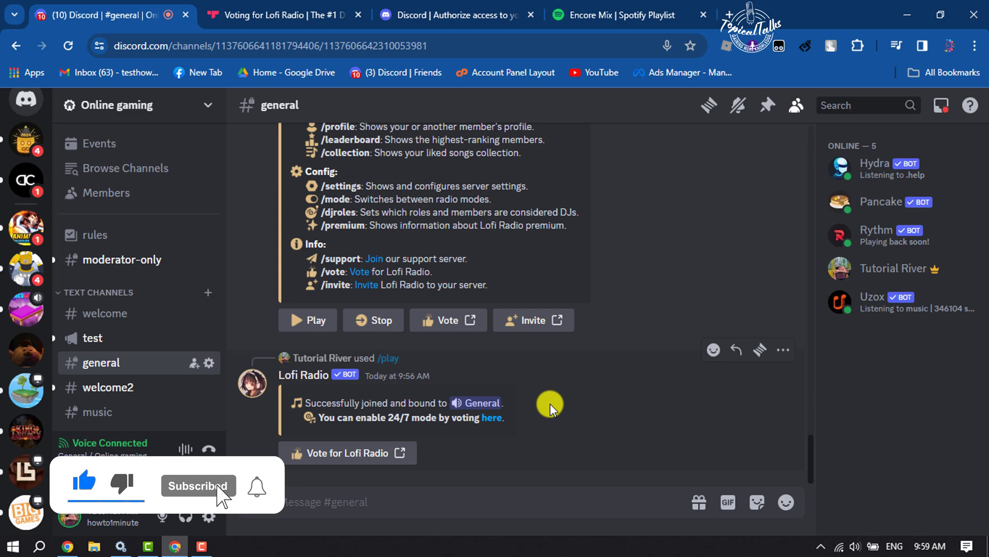
text(/mode)
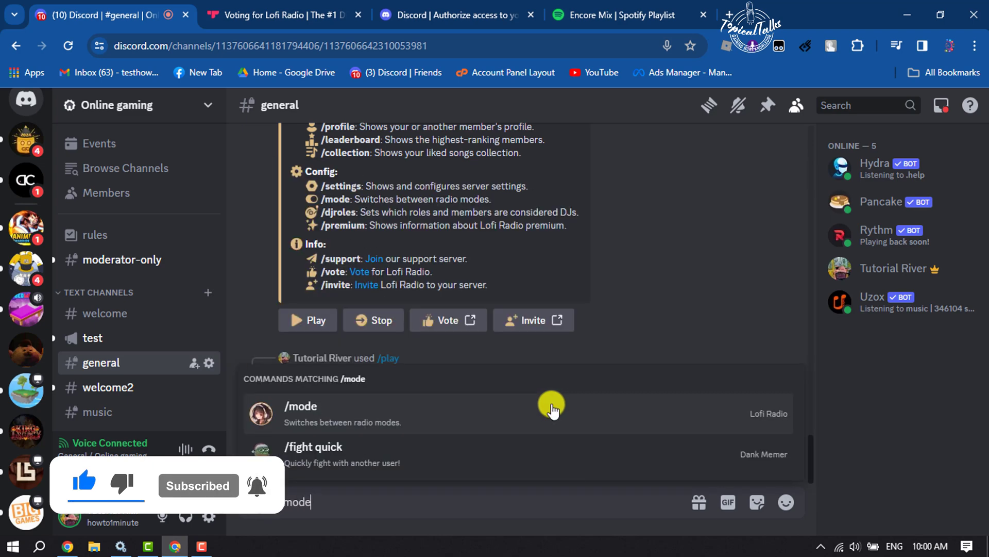
click(327, 412)
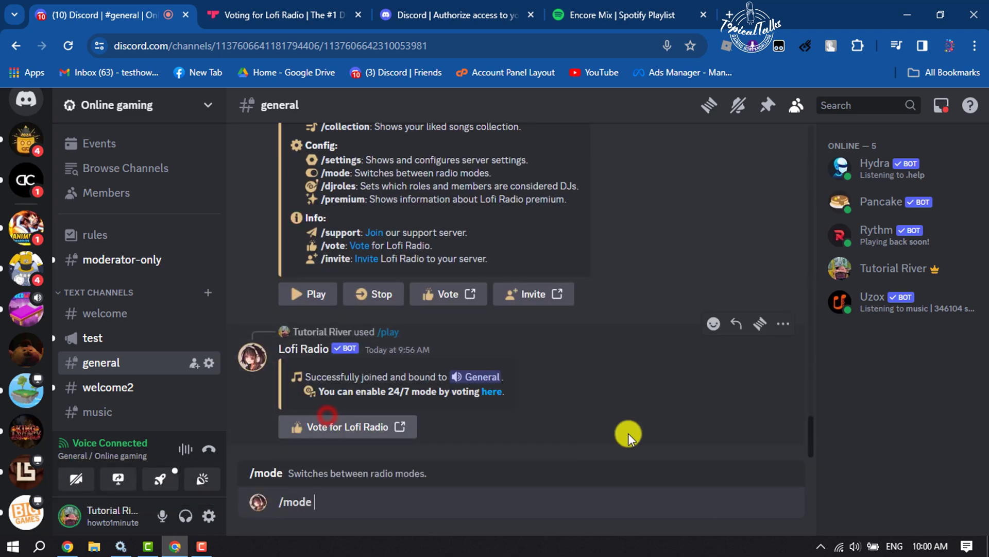
key(Return)
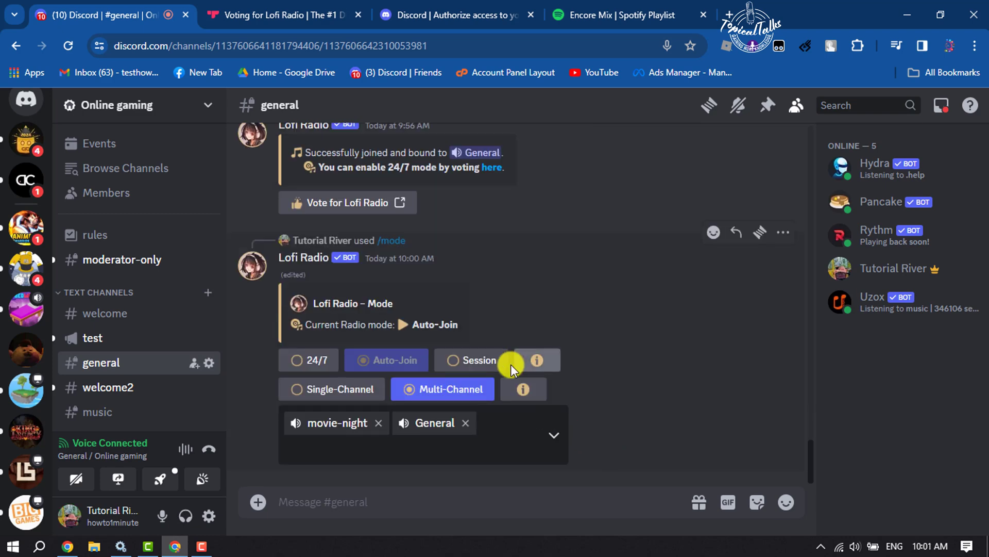